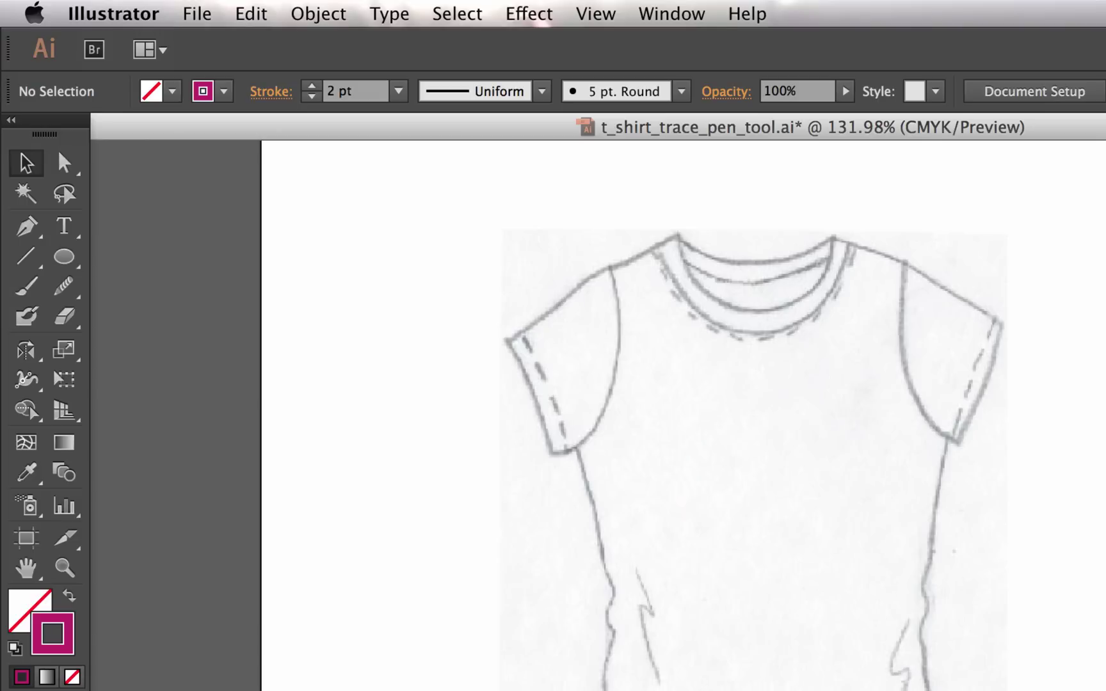
Switch to the Pen tool (P) to trace the t-shirt sketch.
{"action": "key", "text": "p"}
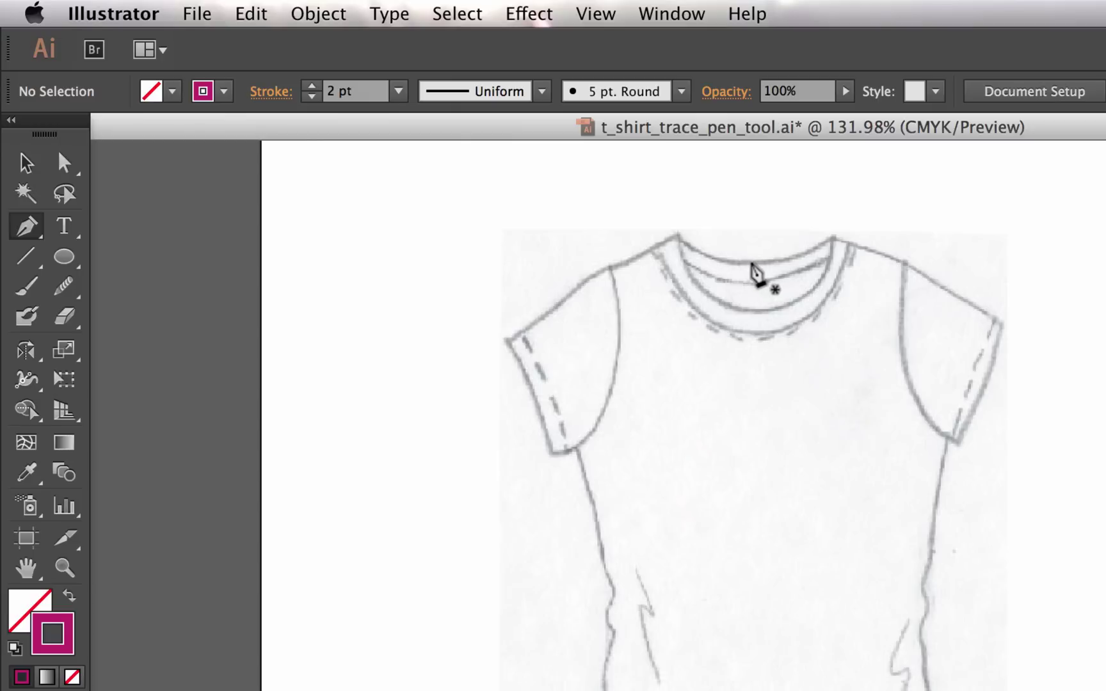
Start a path on the neckline and drag a curved anchor at the left collar corner.
{"action": "left_click", "coordinate": [751, 263]}
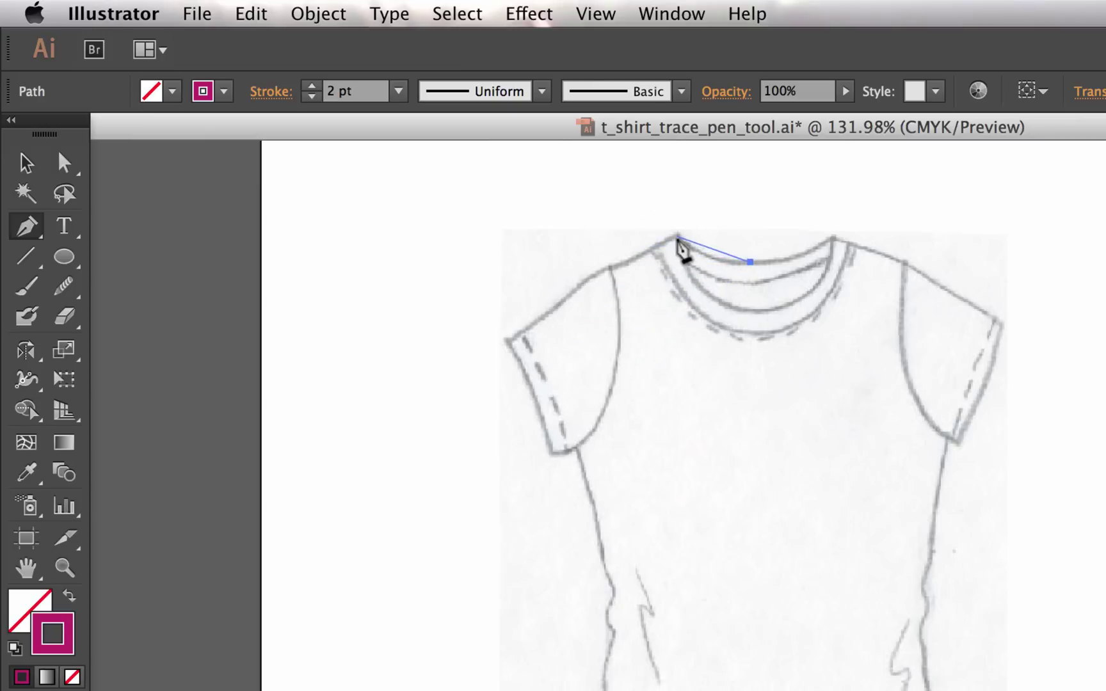
{"action": "left_click_drag", "start_coordinate": [677, 236], "coordinate": [637, 202]}
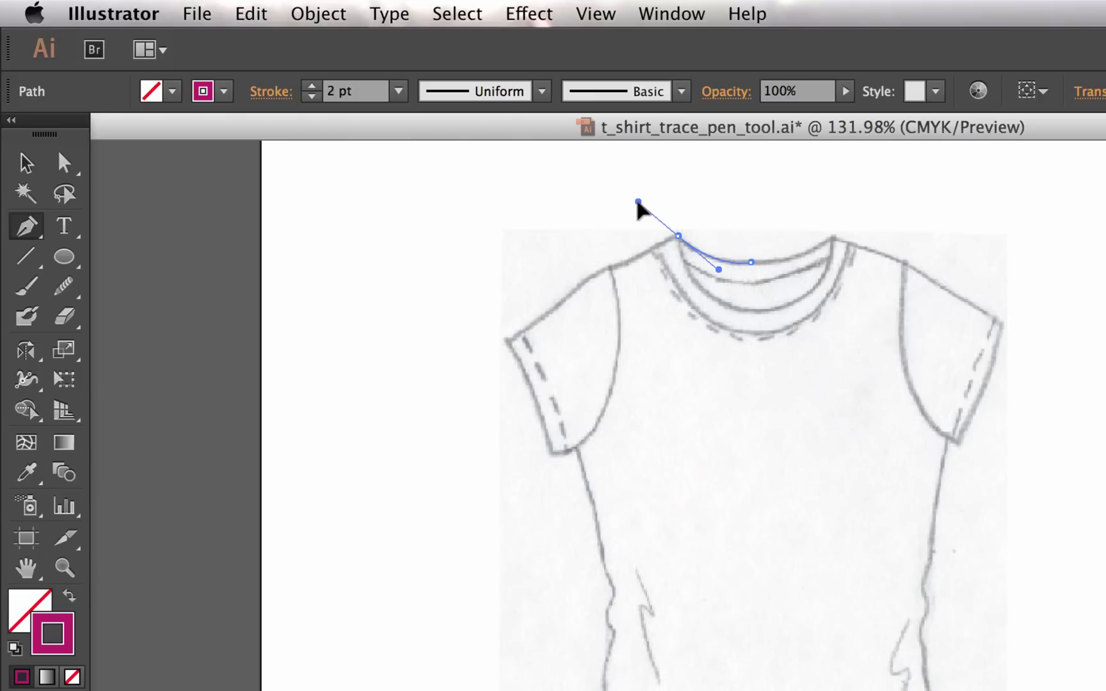
{"action": "left_click_drag", "start_coordinate": [637, 202], "coordinate": [637, 203]}
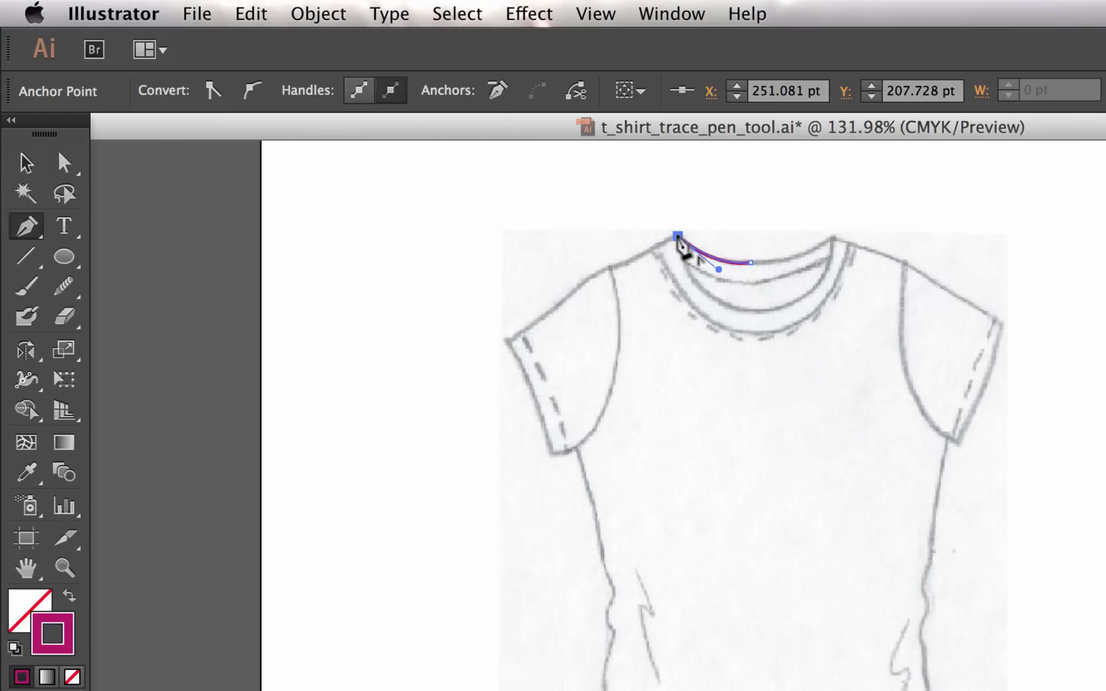
Trace the left shoulder and sleeve edge, converting the sleeve anchors to sharp corners.
{"action": "left_click_drag", "start_coordinate": [677, 237], "coordinate": [610, 269]}
{"action": "left_click_drag", "start_coordinate": [506, 341], "coordinate": [424, 400]}
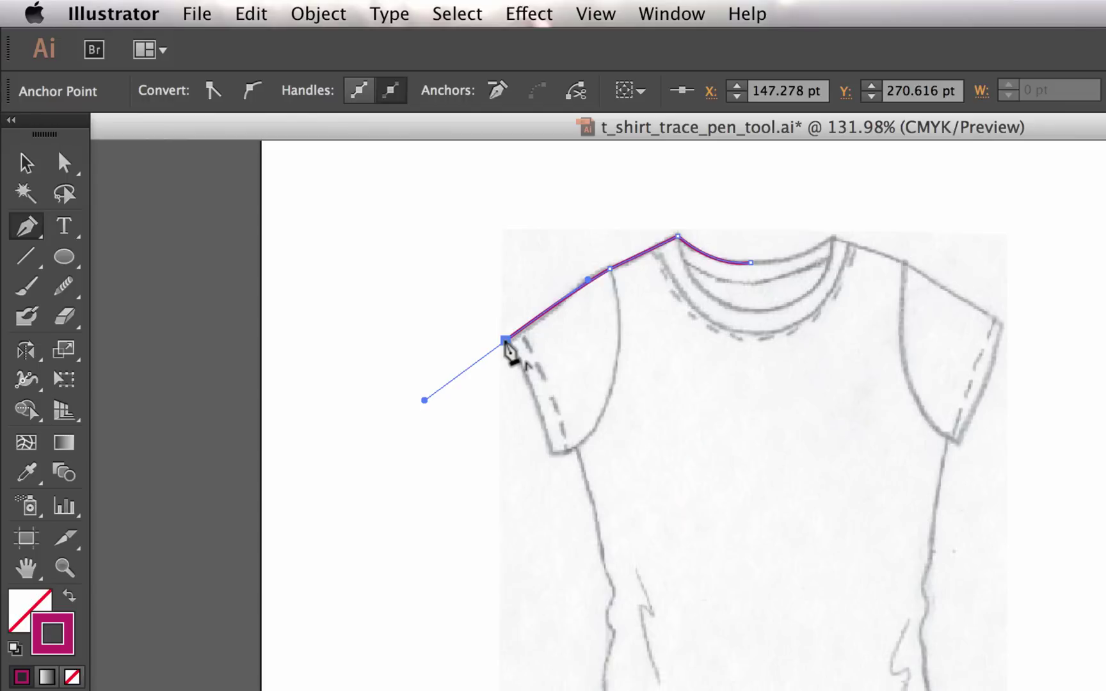
{"action": "left_click", "coordinate": [505, 341]}
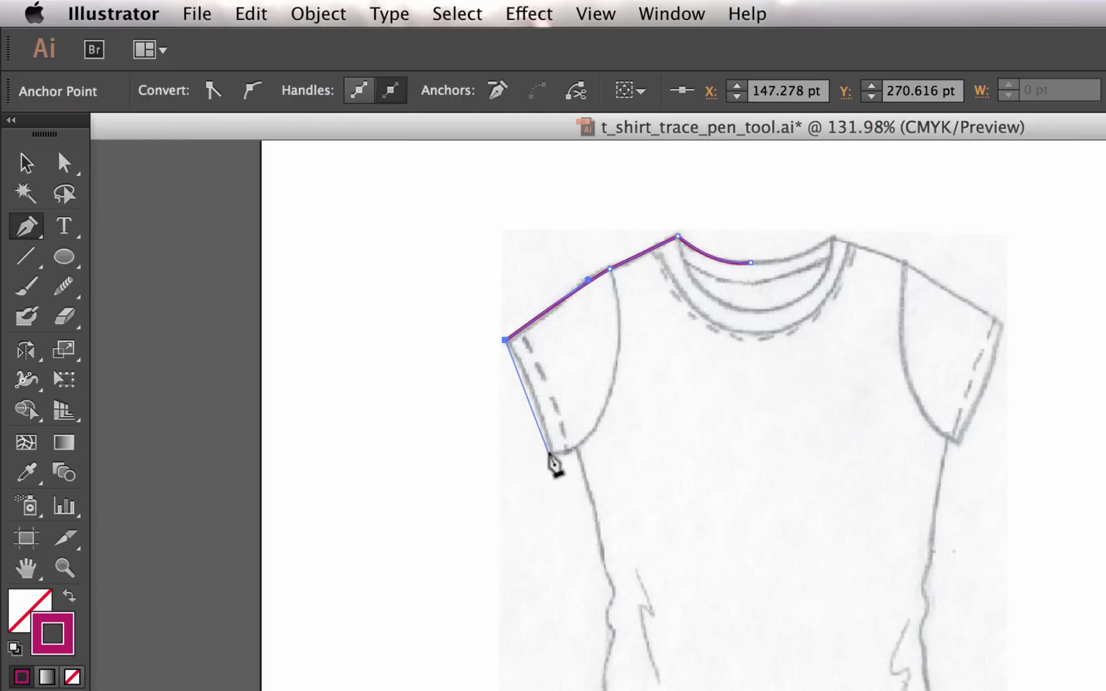
{"action": "left_click_drag", "start_coordinate": [549, 452], "coordinate": [548, 488]}
{"action": "left_click", "coordinate": [548, 452]}
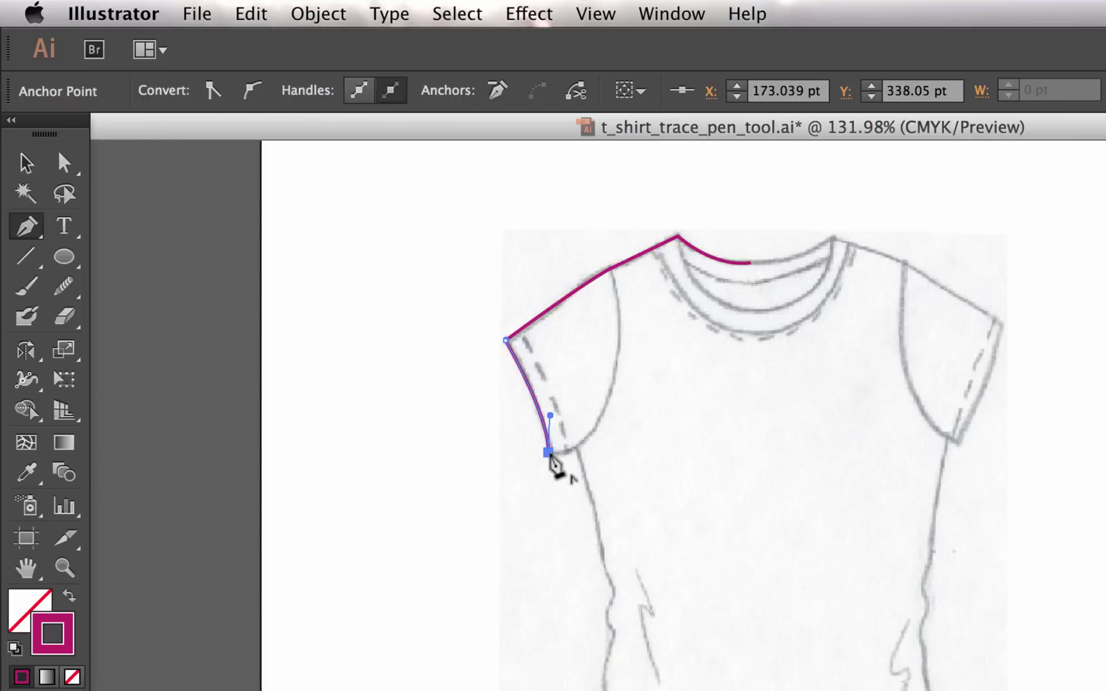
Continue from the armpit down the left side and along the hem to mid-hem, undoing the extra segment.
{"action": "left_click_drag", "start_coordinate": [577, 448], "coordinate": [604, 518]}
{"action": "left_click_drag", "start_coordinate": [606, 568], "coordinate": [622, 606]}
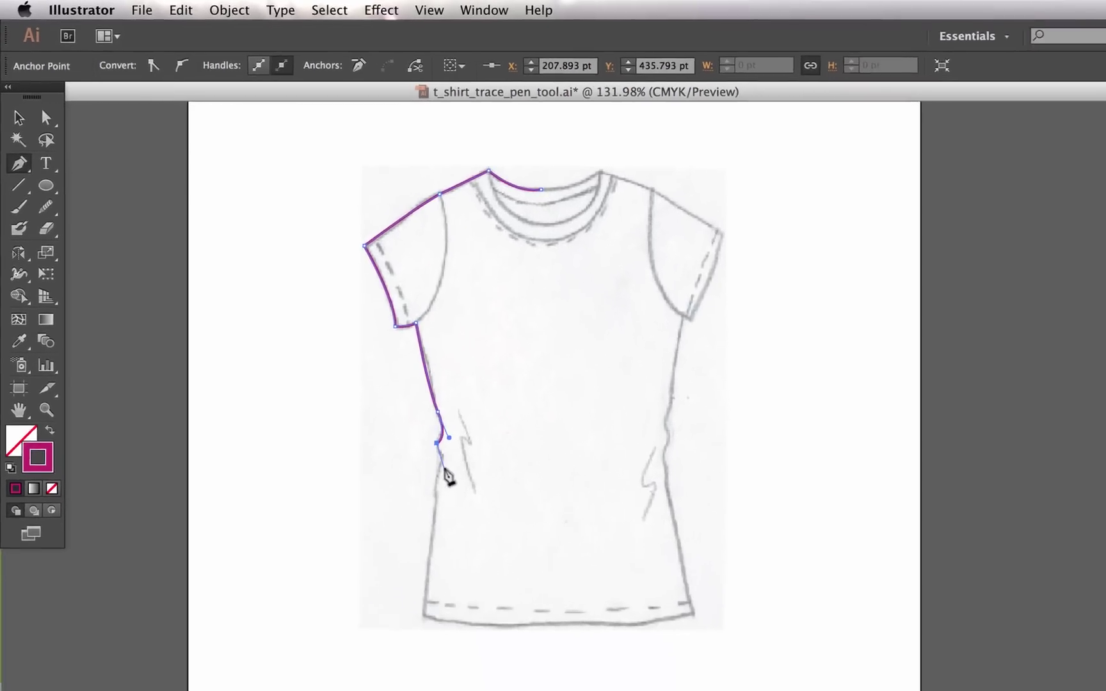
{"action": "left_click_drag", "start_coordinate": [417, 424], "coordinate": [416, 450]}
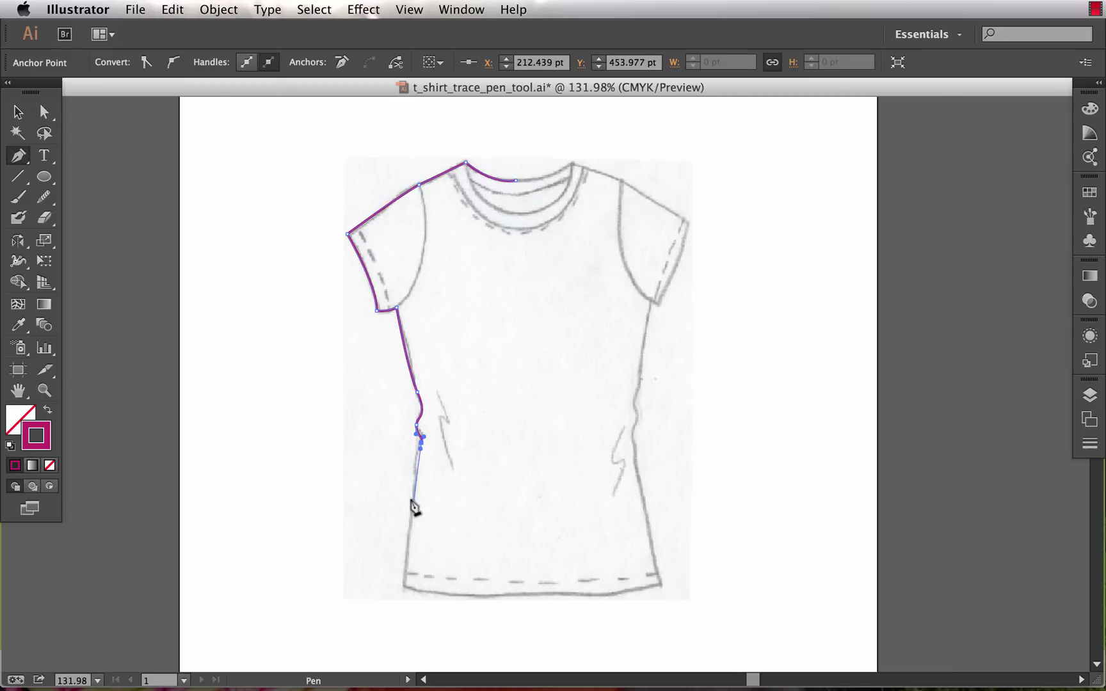
{"action": "left_click", "coordinate": [405, 555]}
{"action": "left_click_drag", "start_coordinate": [405, 587], "coordinate": [407, 628]}
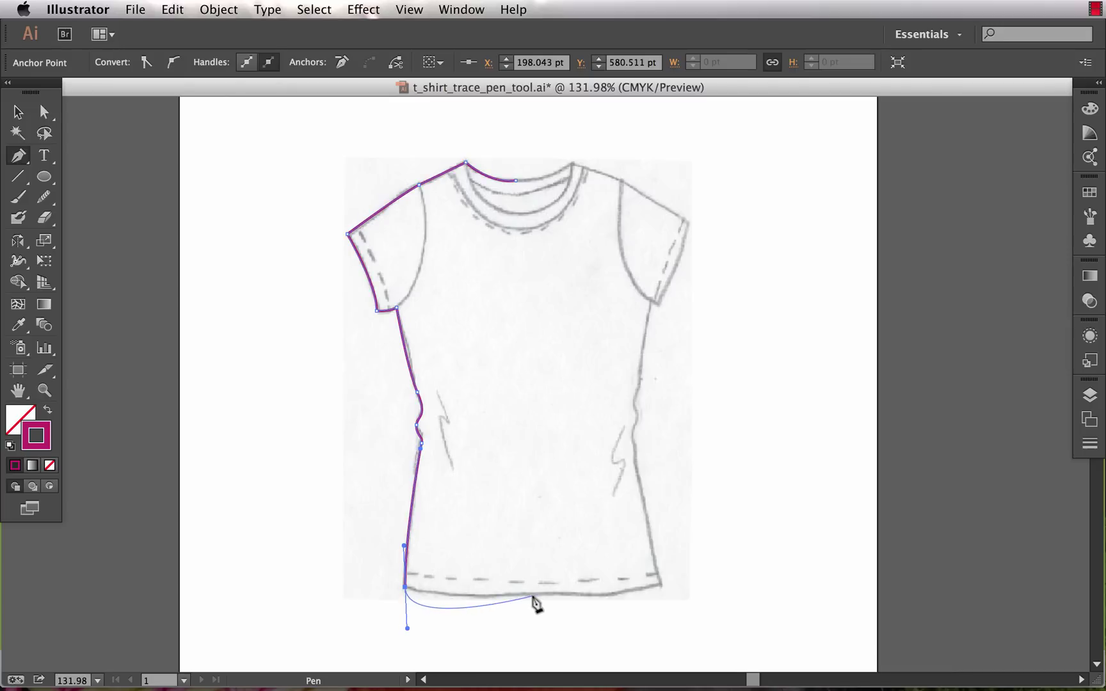
{"action": "left_click", "coordinate": [406, 587]}
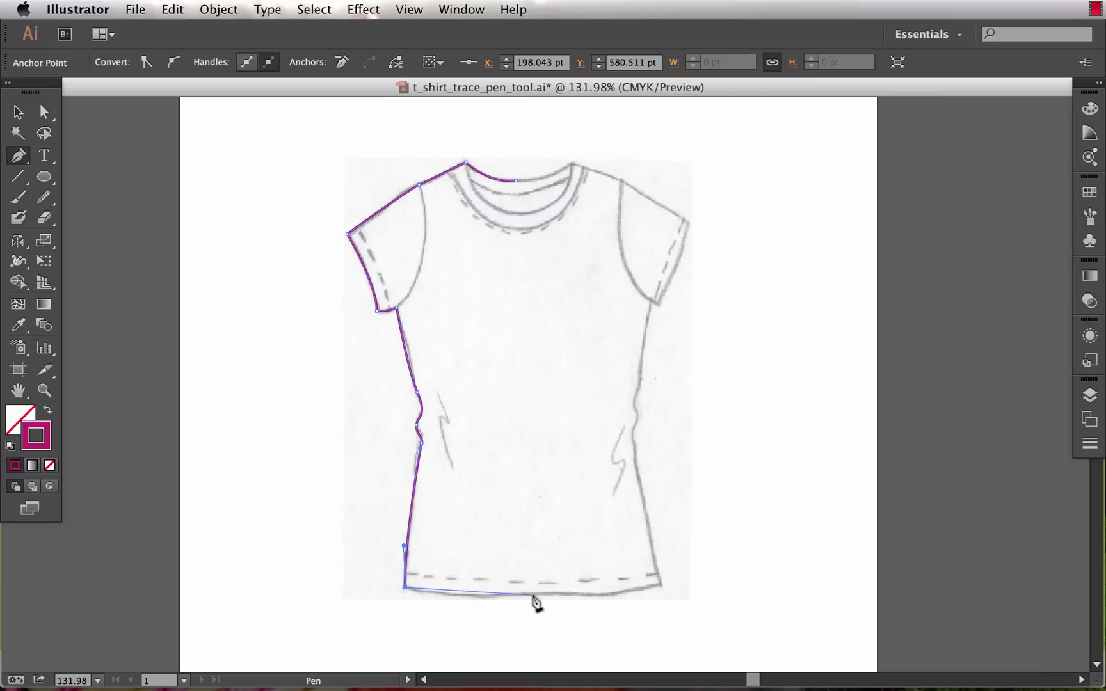
{"action": "left_click_drag", "start_coordinate": [530, 596], "coordinate": [576, 601]}
{"action": "left_click", "coordinate": [608, 598]}
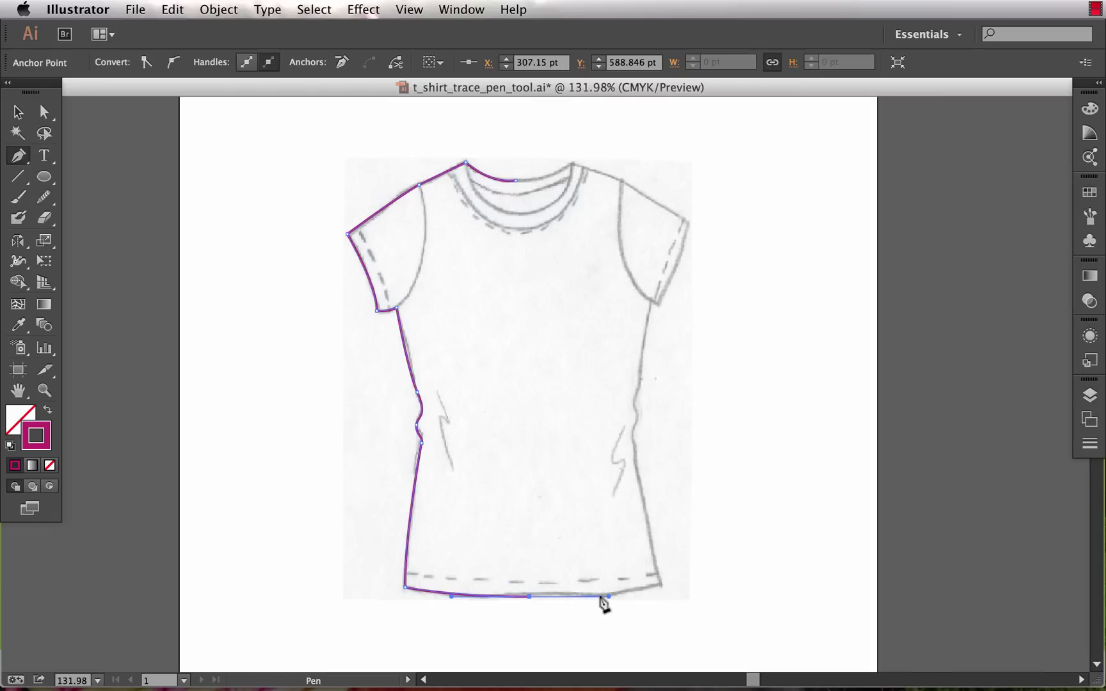
{"action": "key", "text": "ctrl+z"}
Finish the left-half path and zoom to 200% on the collar.
{"action": "left_click", "coordinate": [547, 620], "text": "ctrl"}
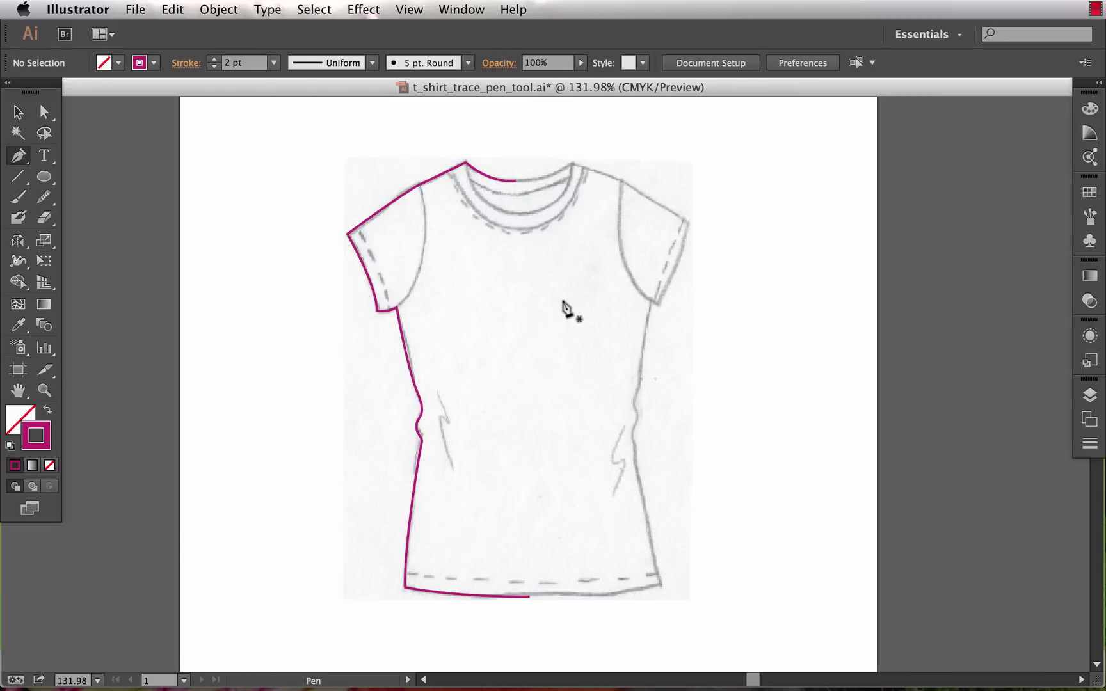
{"action": "left_click_drag", "start_coordinate": [531, 247], "coordinate": [522, 410]}
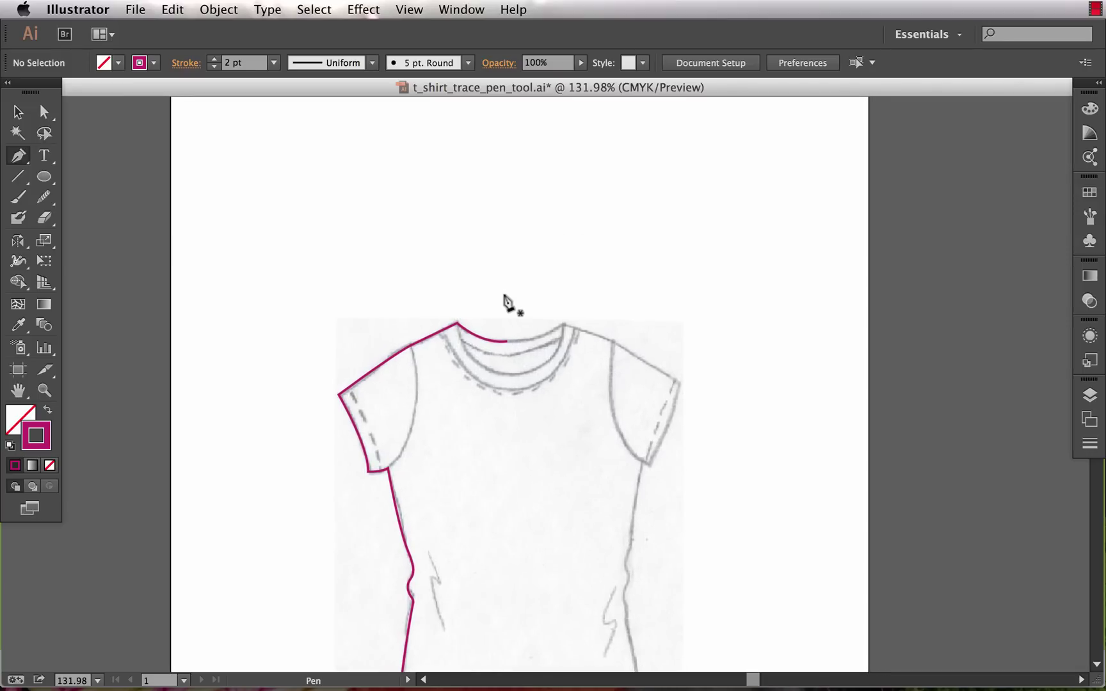
{"action": "key", "text": "super+equal"}
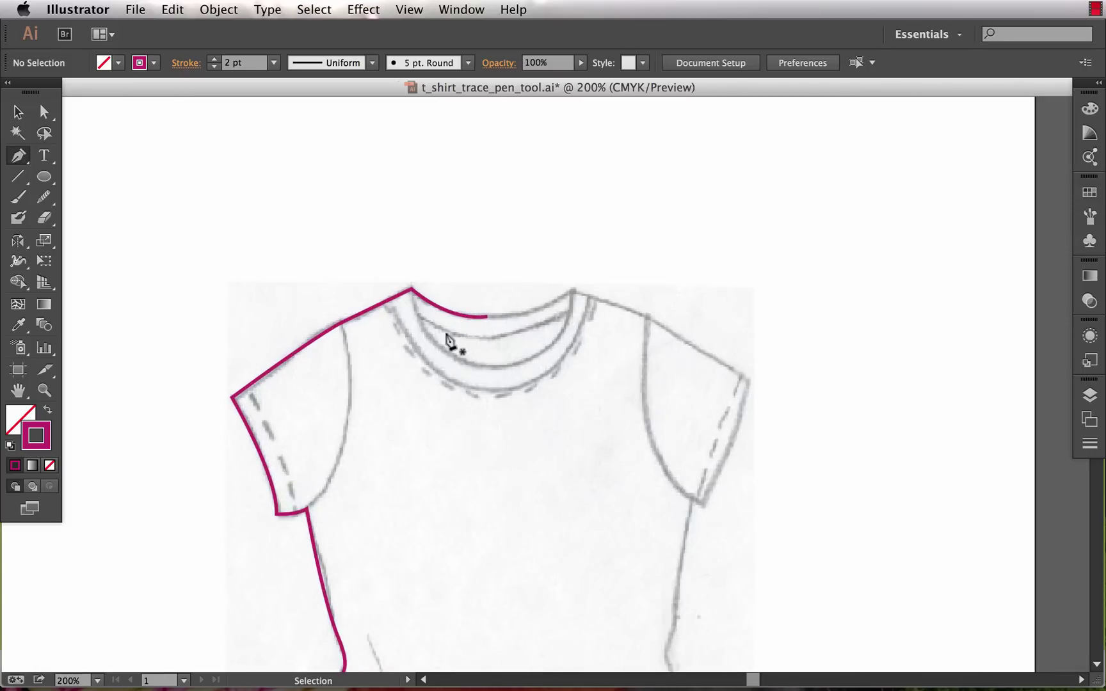
{"action": "scroll", "coordinate": [448, 339], "scroll_direction": "down", "scroll_amount": 1}
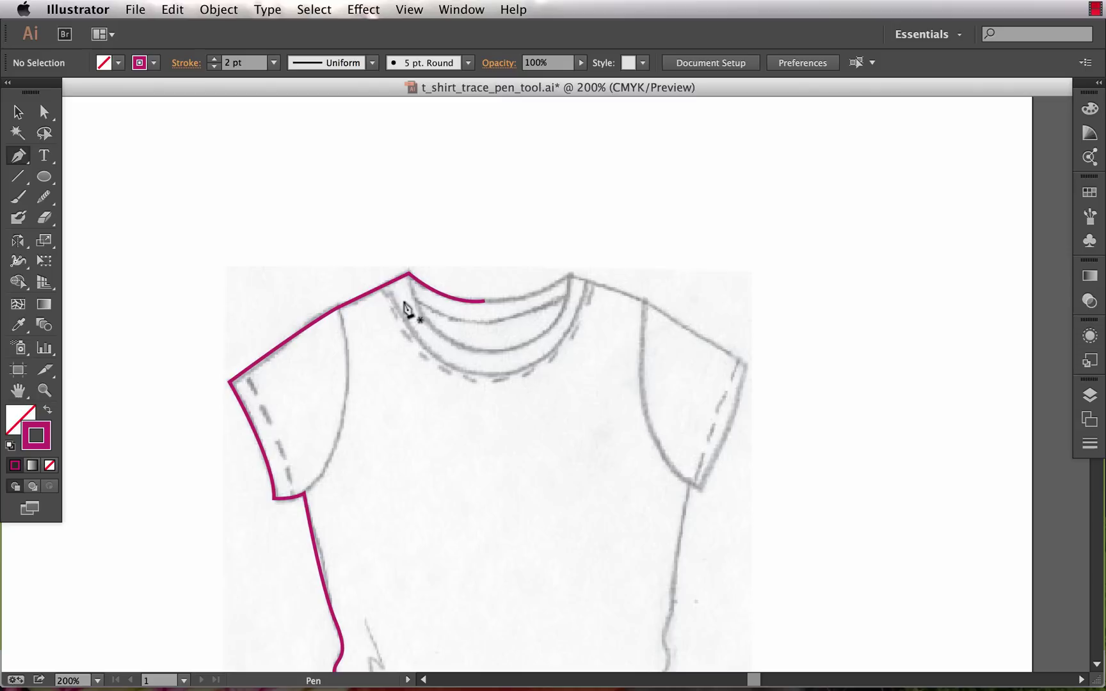
Start a new curved path from the left collar end down to the neckband's lowest point.
{"action": "left_click", "coordinate": [384, 283]}
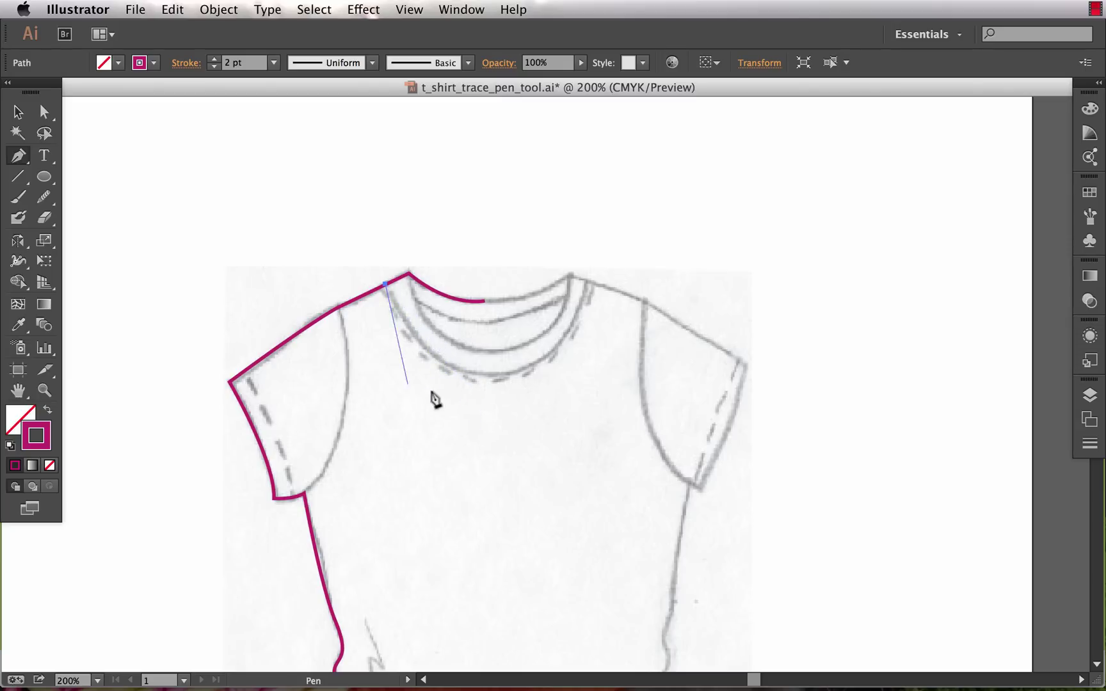
{"action": "left_click", "coordinate": [486, 393]}
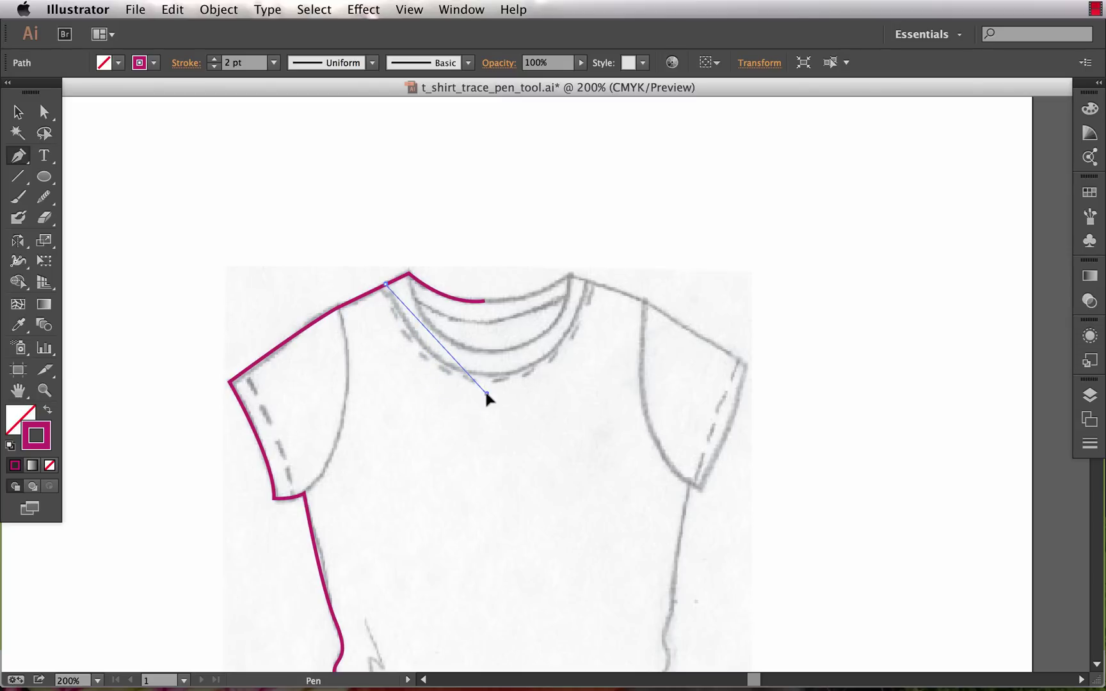
{"action": "left_click_drag", "start_coordinate": [486, 393], "coordinate": [577, 380]}
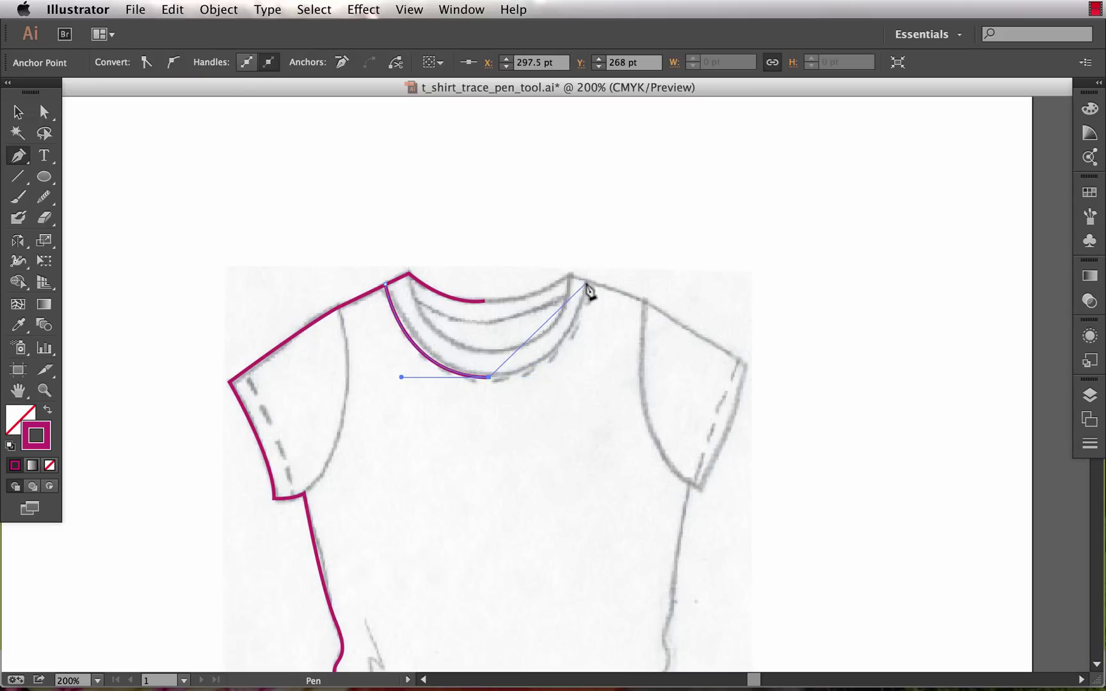
Extend the neckband to a sharp corner at the right collar end, then curve back along the inner neckband.
{"action": "left_click_drag", "start_coordinate": [586, 283], "coordinate": [597, 200]}
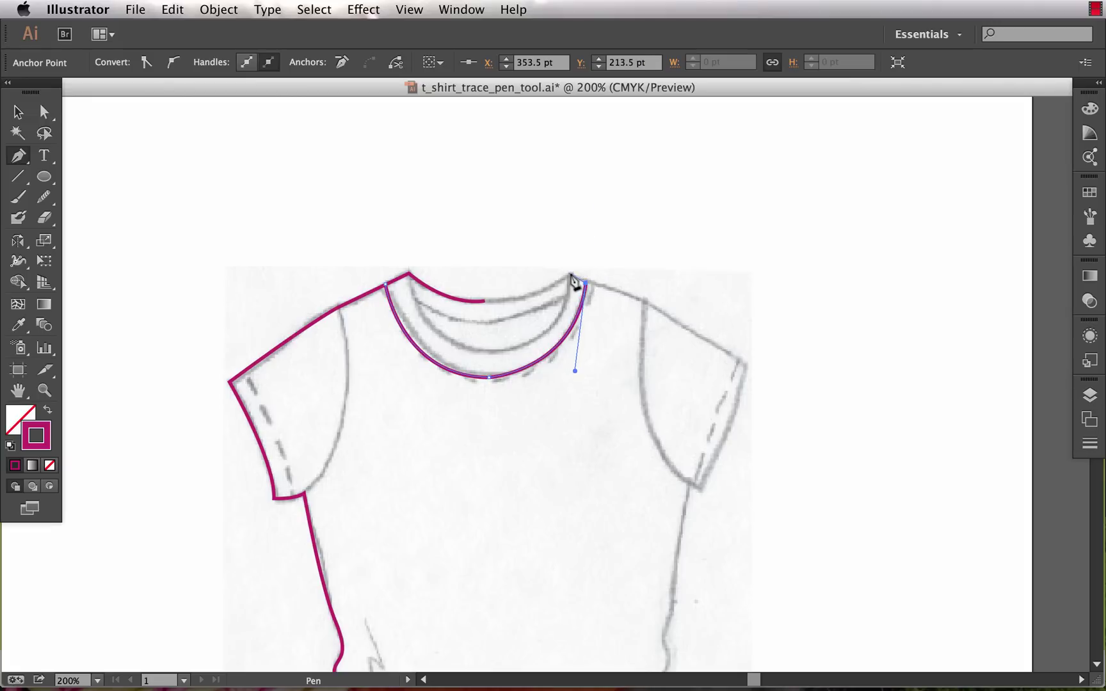
{"action": "left_click", "coordinate": [569, 274]}
{"action": "left_click_drag", "start_coordinate": [491, 351], "coordinate": [413, 354]}
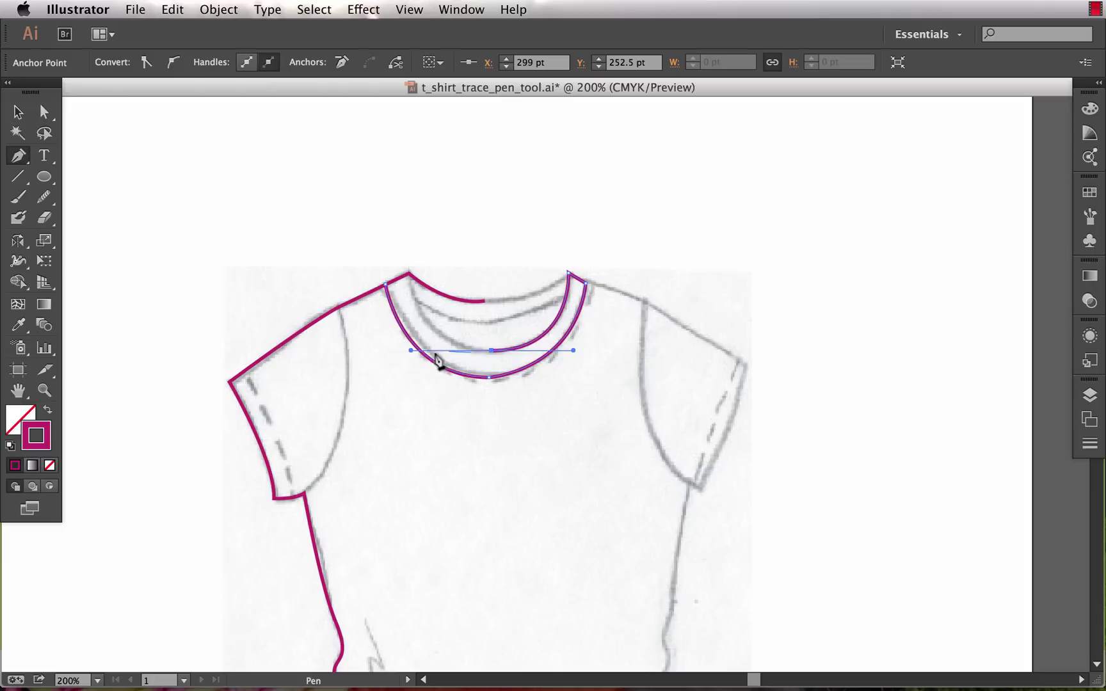
{"action": "left_click_drag", "start_coordinate": [492, 351], "coordinate": [394, 195]}
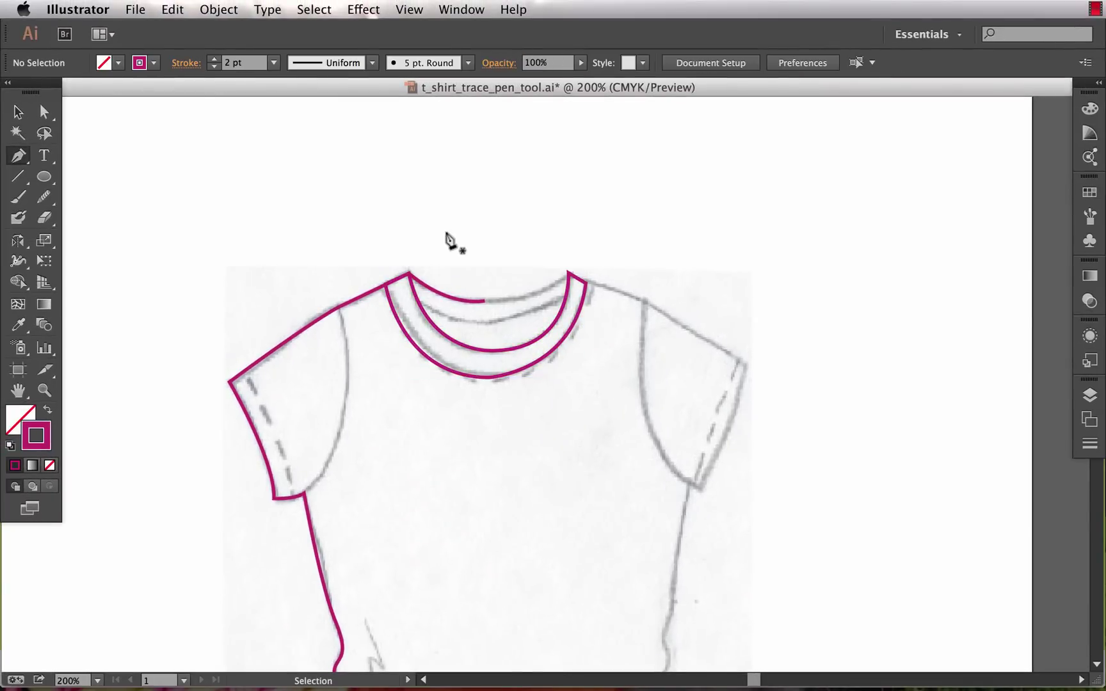
Zoom in and move the outer neckband curve's top anchor below the shoulder.
{"action": "key", "text": "super+space"}
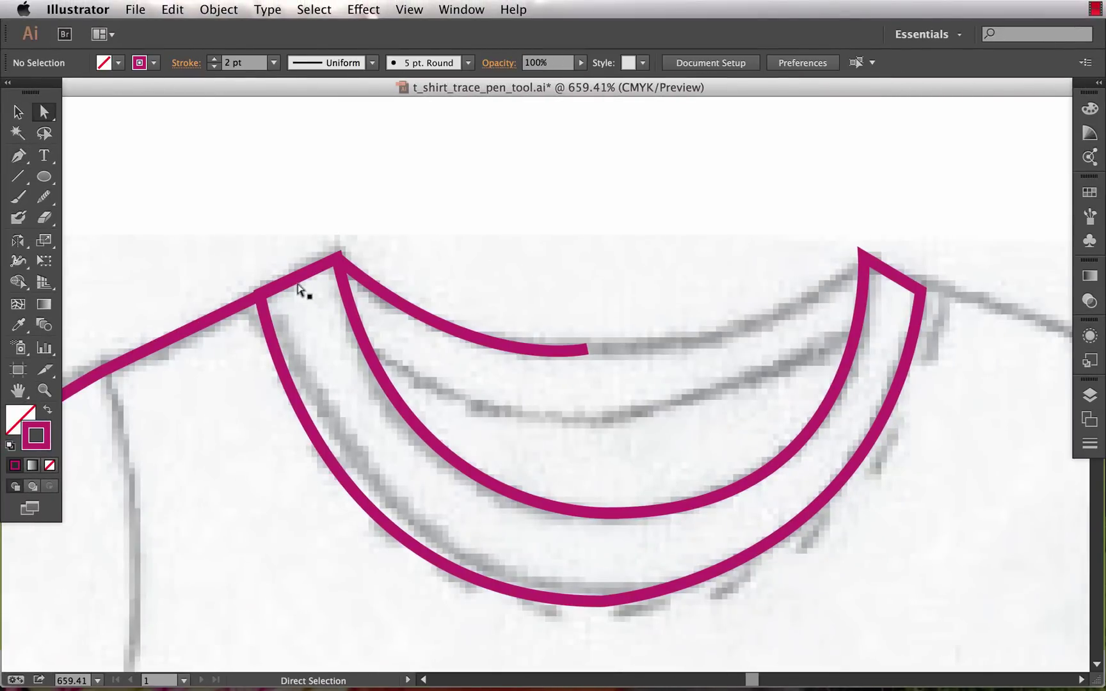
{"action": "left_click", "coordinate": [298, 286]}
{"action": "left_click", "coordinate": [297, 229]}
{"action": "left_click_drag", "start_coordinate": [259, 296], "coordinate": [272, 342]}
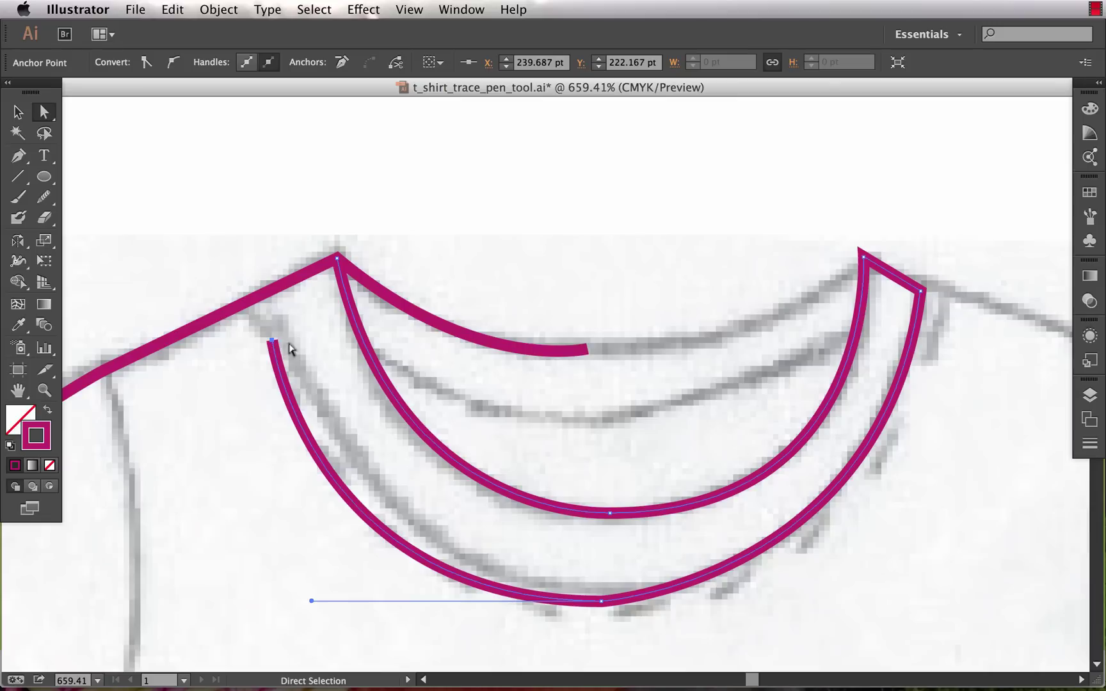
{"action": "left_click", "coordinate": [316, 331]}
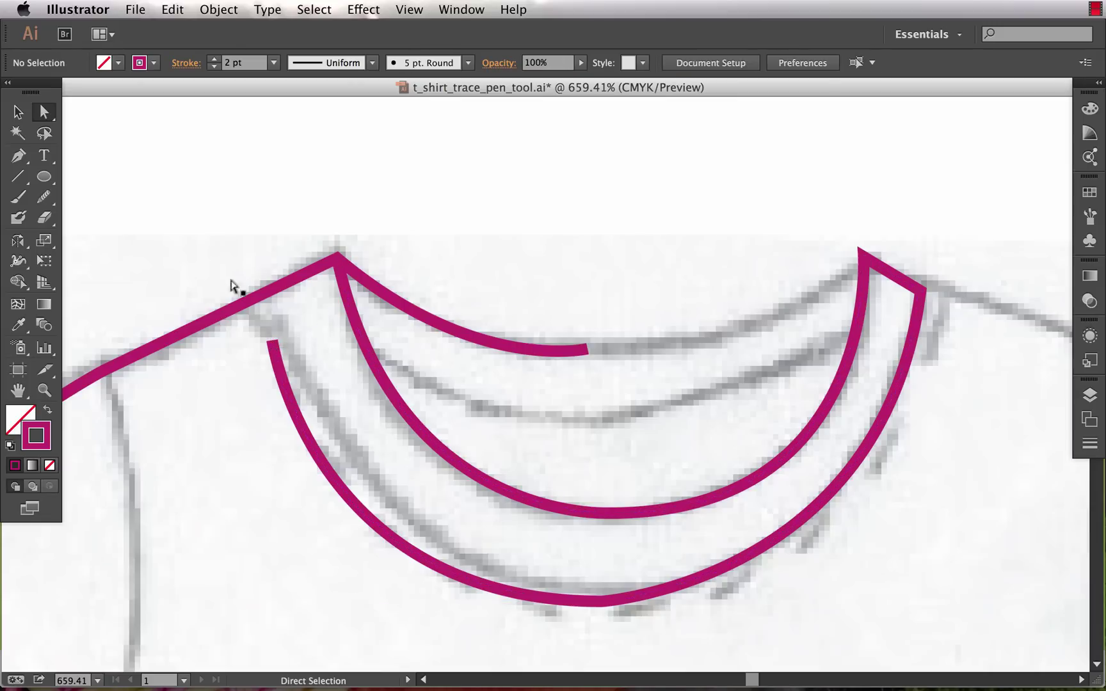
Join the outer neckband curve's end to the left shoulder line with the Pen tool.
{"action": "key", "text": "p"}
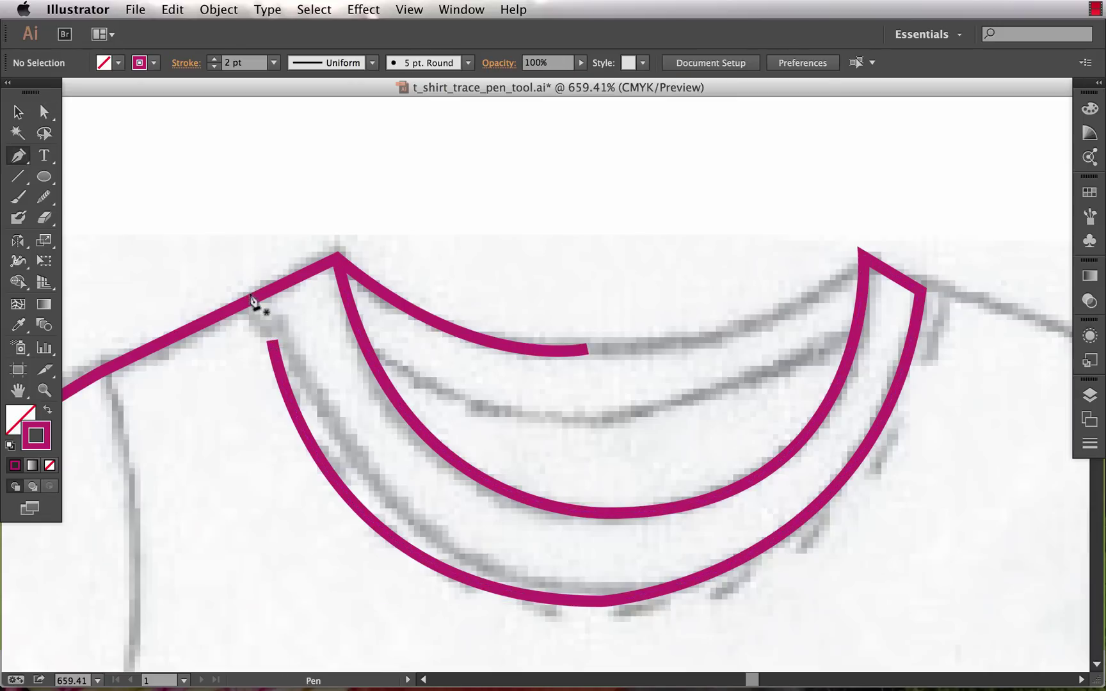
{"action": "left_click", "coordinate": [338, 259]}
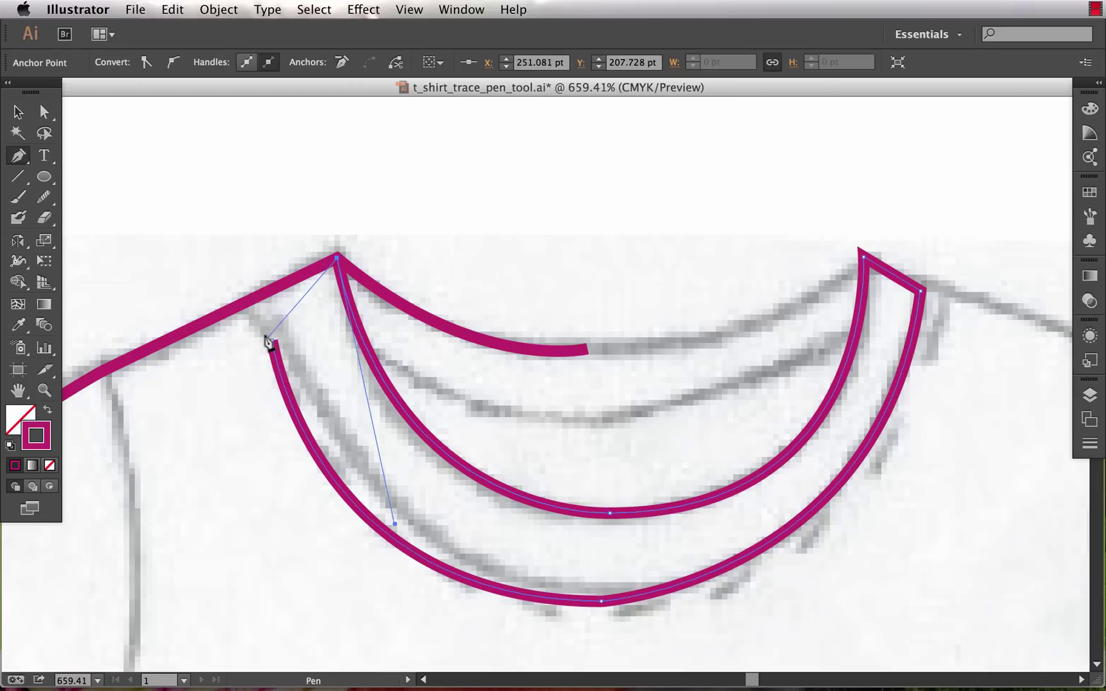
{"action": "left_click", "coordinate": [256, 297]}
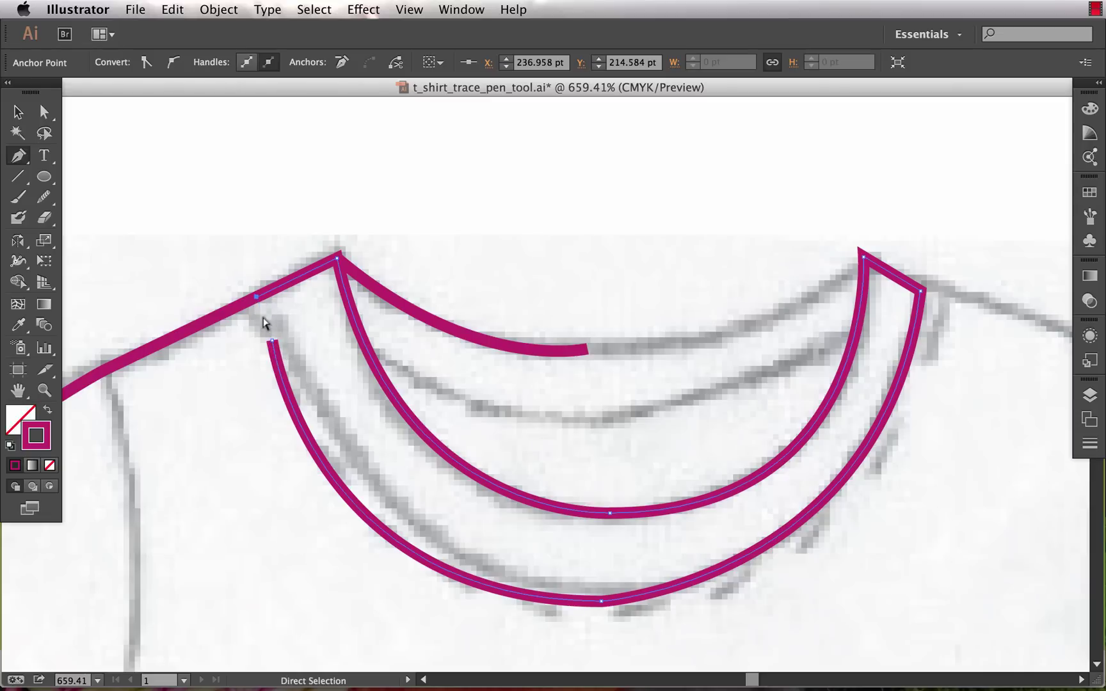
{"action": "key", "text": "super+z"}
{"action": "left_click", "coordinate": [272, 341]}
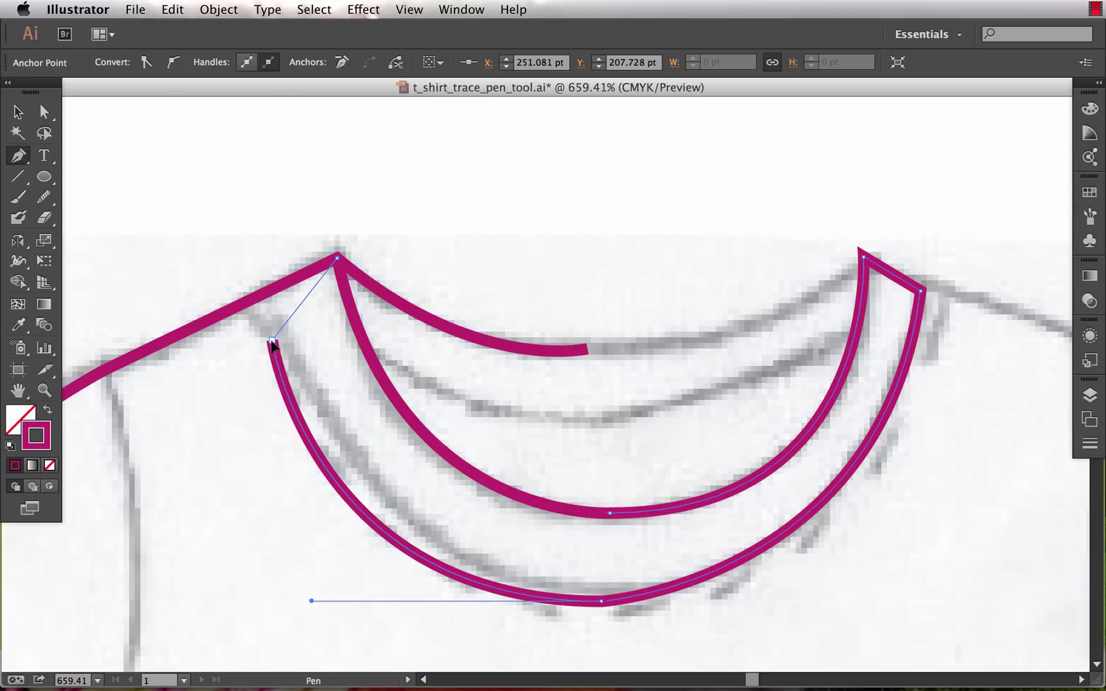
{"action": "left_click", "coordinate": [256, 297]}
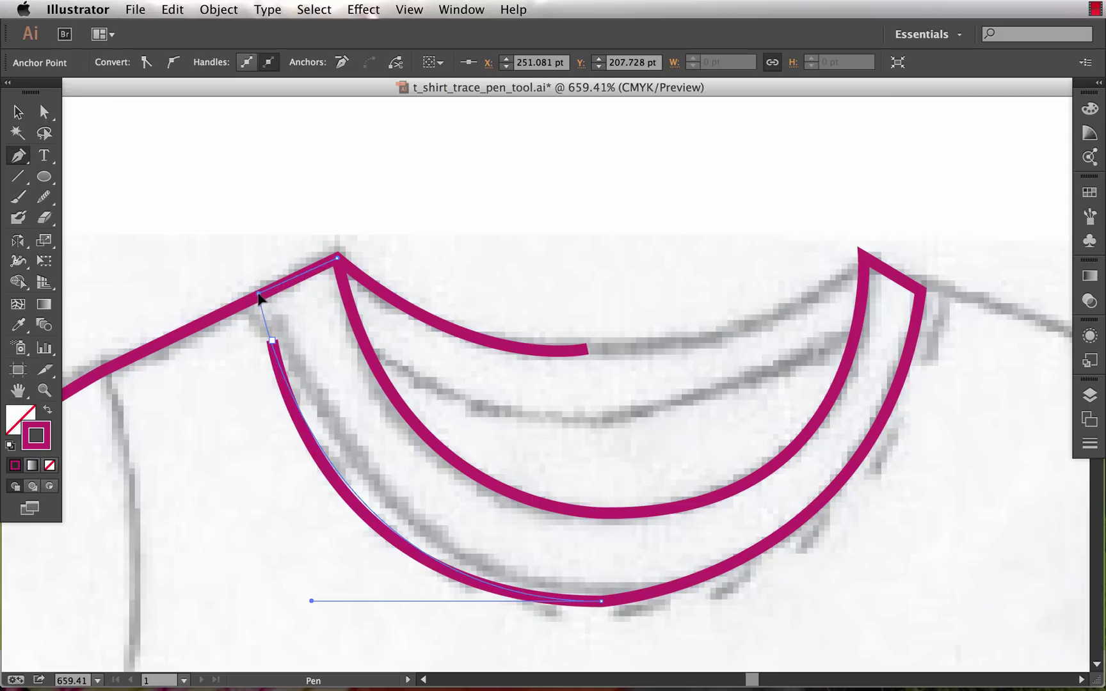
Deselect all paths and zoom out to view the whole shirt.
{"action": "key", "text": "super+a"}
{"action": "left_click", "coordinate": [411, 221], "text": "super"}
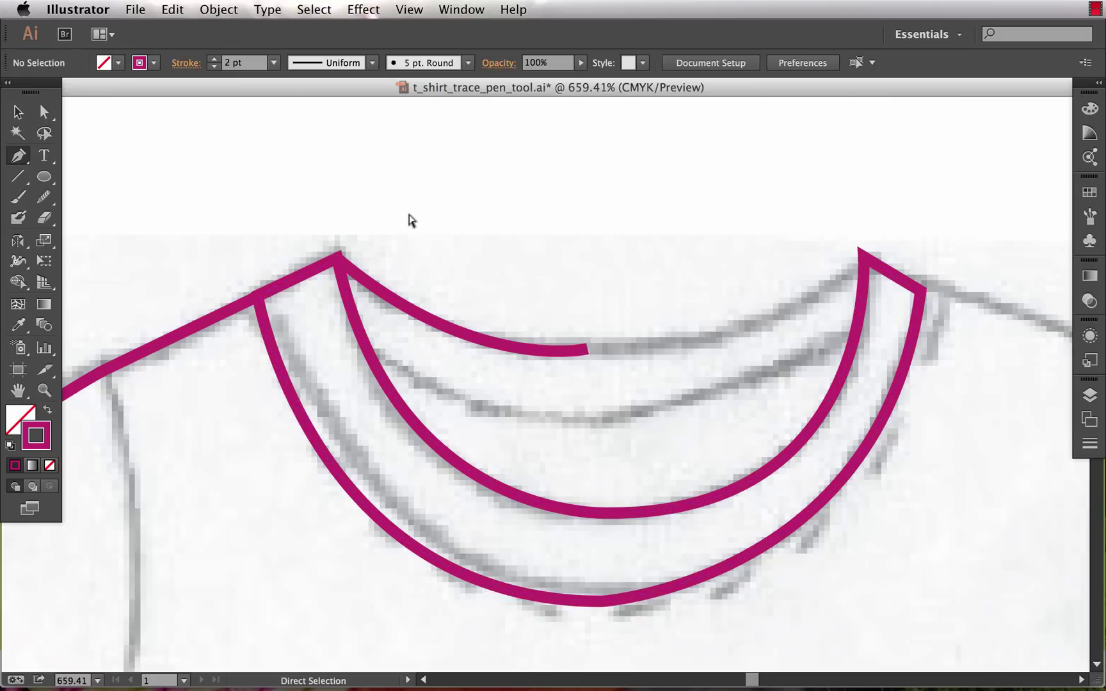
{"action": "key", "text": "super+minus"}
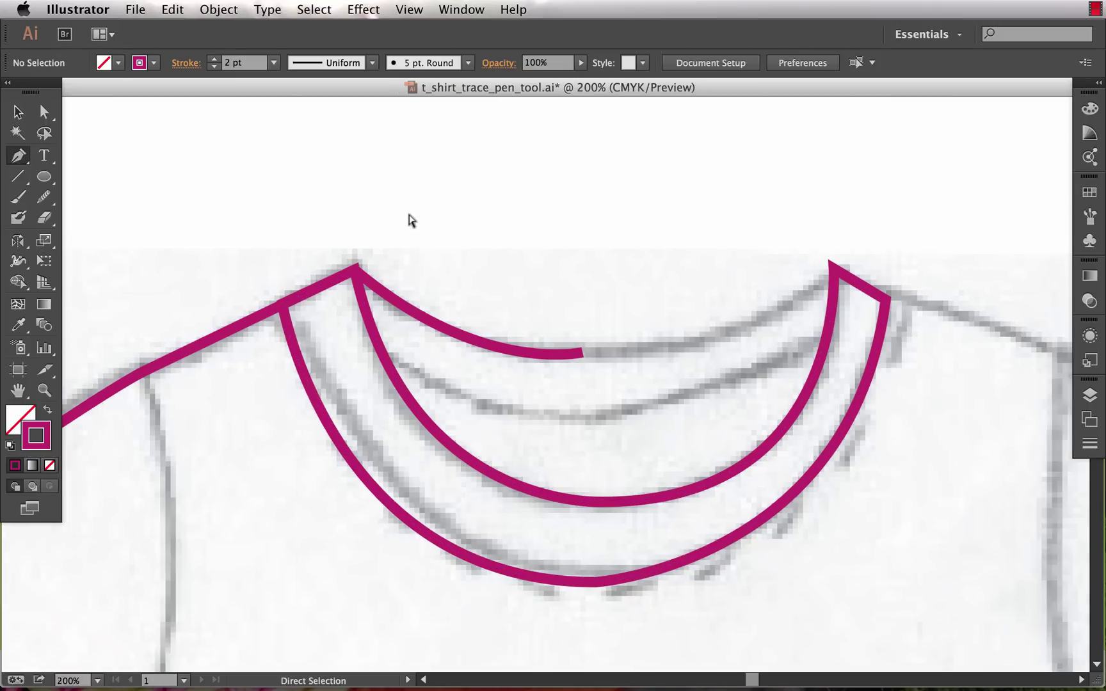
{"action": "left_click_drag", "start_coordinate": [565, 437], "coordinate": [465, 528]}
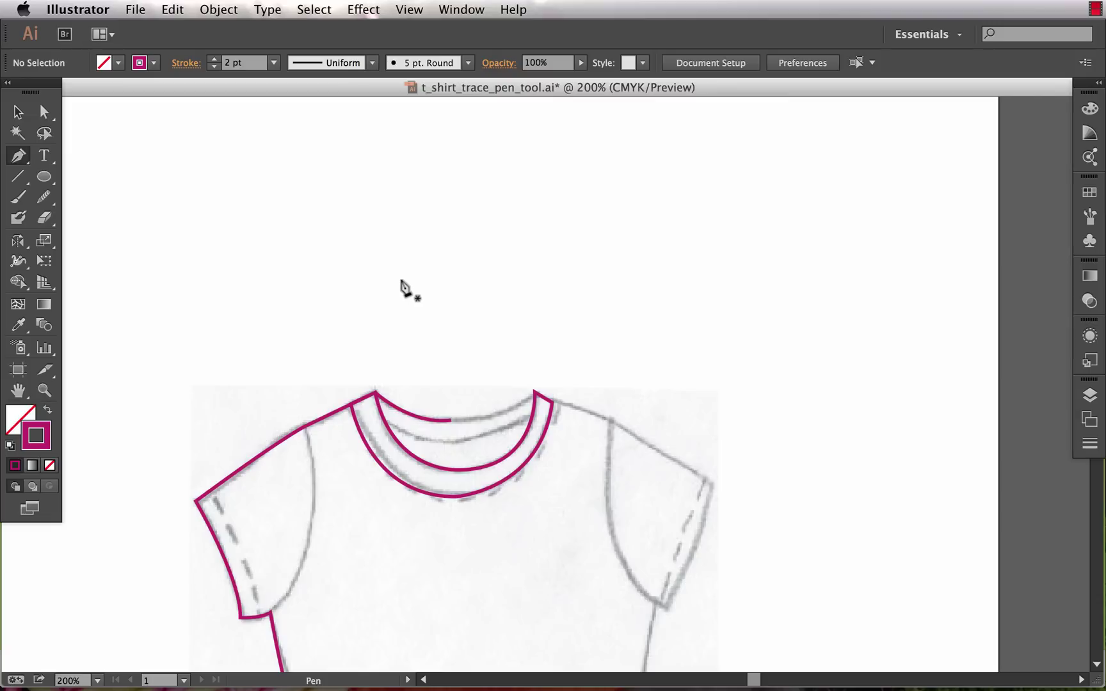
Draw a wavy practice curve above the shirt with smooth anchors, hooking back underneath at the end.
{"action": "left_click", "coordinate": [266, 232]}
{"action": "left_click_drag", "start_coordinate": [388, 204], "coordinate": [422, 279]}
{"action": "left_click_drag", "start_coordinate": [524, 210], "coordinate": [525, 147]}
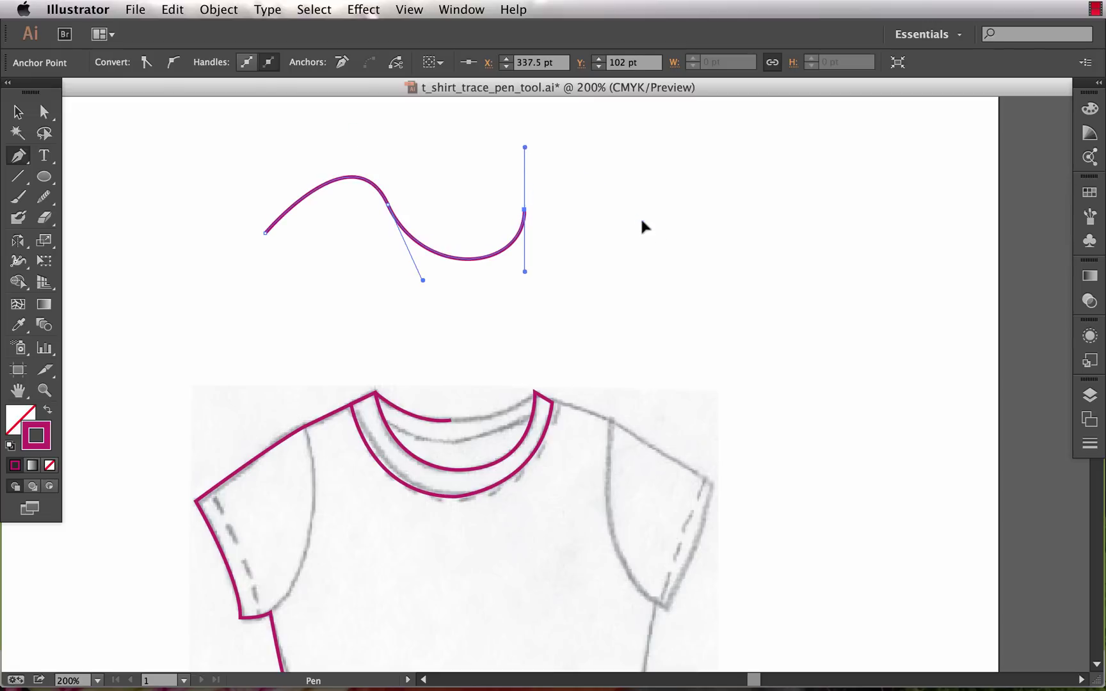
{"action": "left_click_drag", "start_coordinate": [642, 222], "coordinate": [621, 286]}
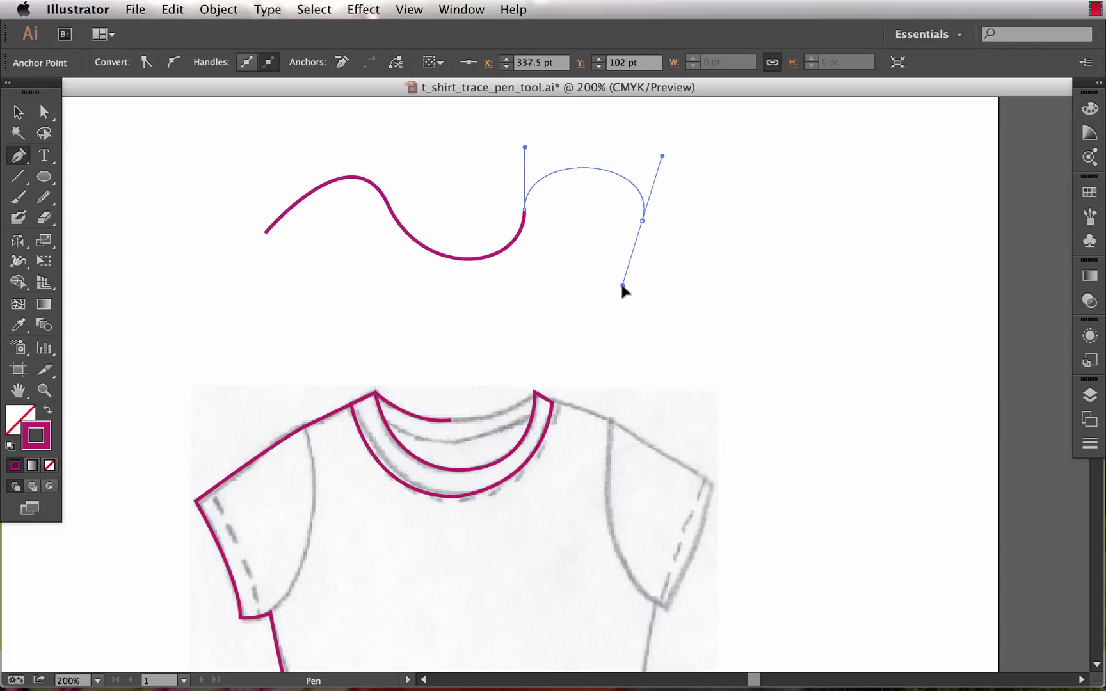
{"action": "left_click_drag", "start_coordinate": [621, 285], "coordinate": [694, 259]}
{"action": "left_click_drag", "start_coordinate": [686, 267], "coordinate": [644, 265]}
{"action": "left_click_drag", "start_coordinate": [661, 239], "coordinate": [662, 238]}
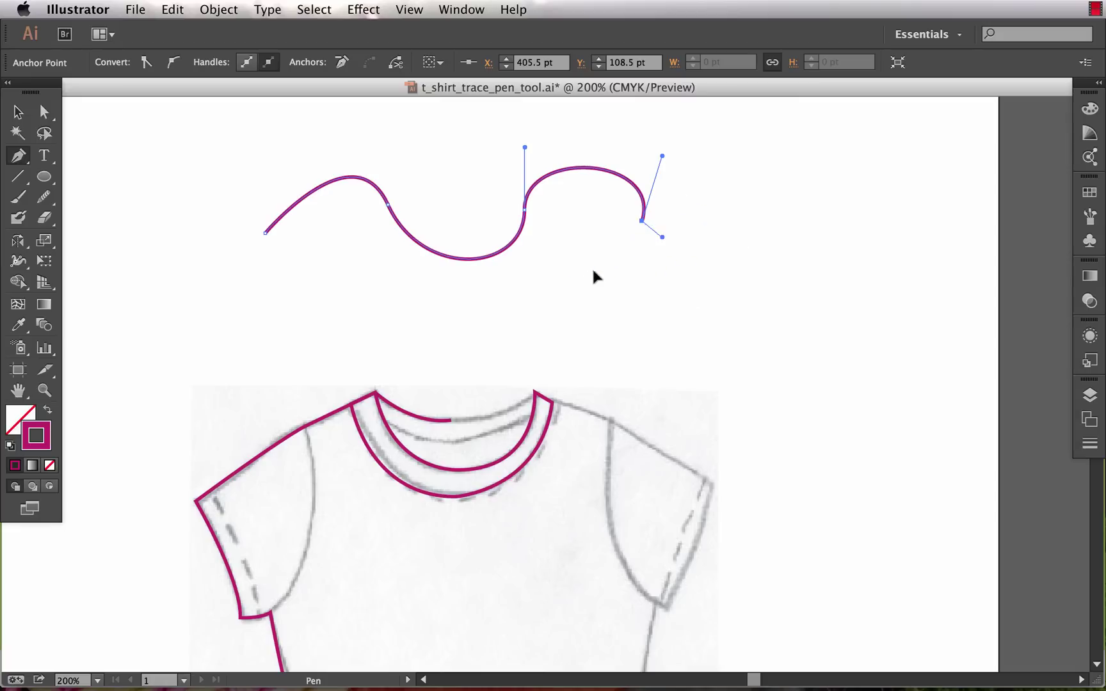
{"action": "left_click_drag", "start_coordinate": [588, 271], "coordinate": [507, 273]}
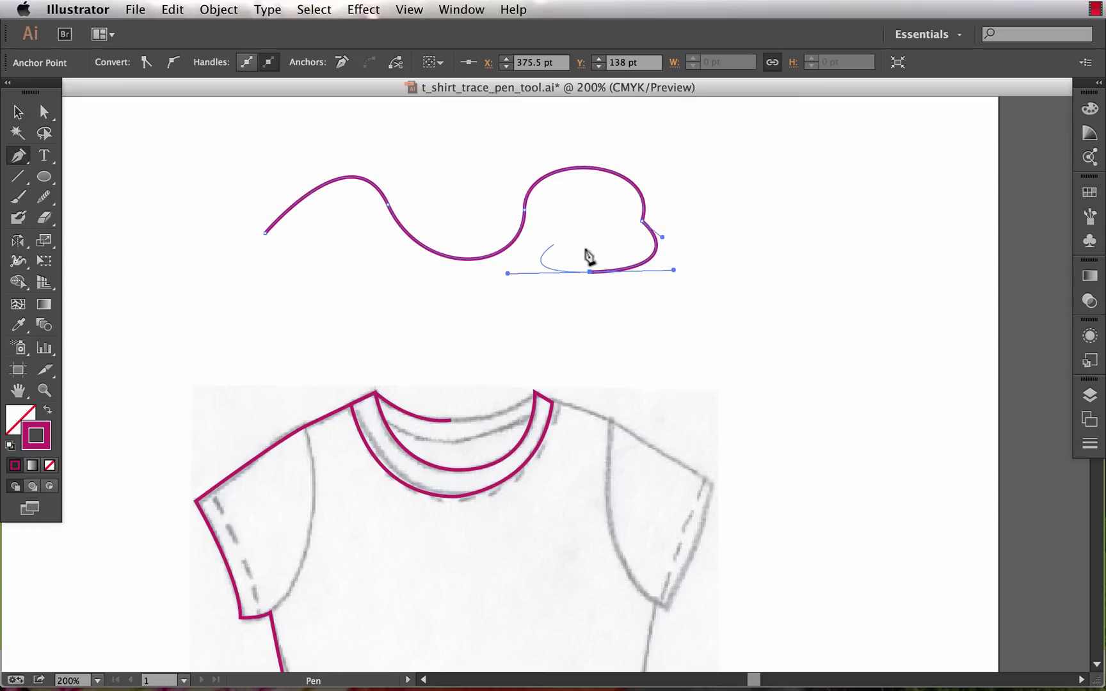
Trace from the neckline end over the right shoulder and down the right sleeve's outer edge to its hem.
{"action": "left_click", "coordinate": [551, 322], "text": "super"}
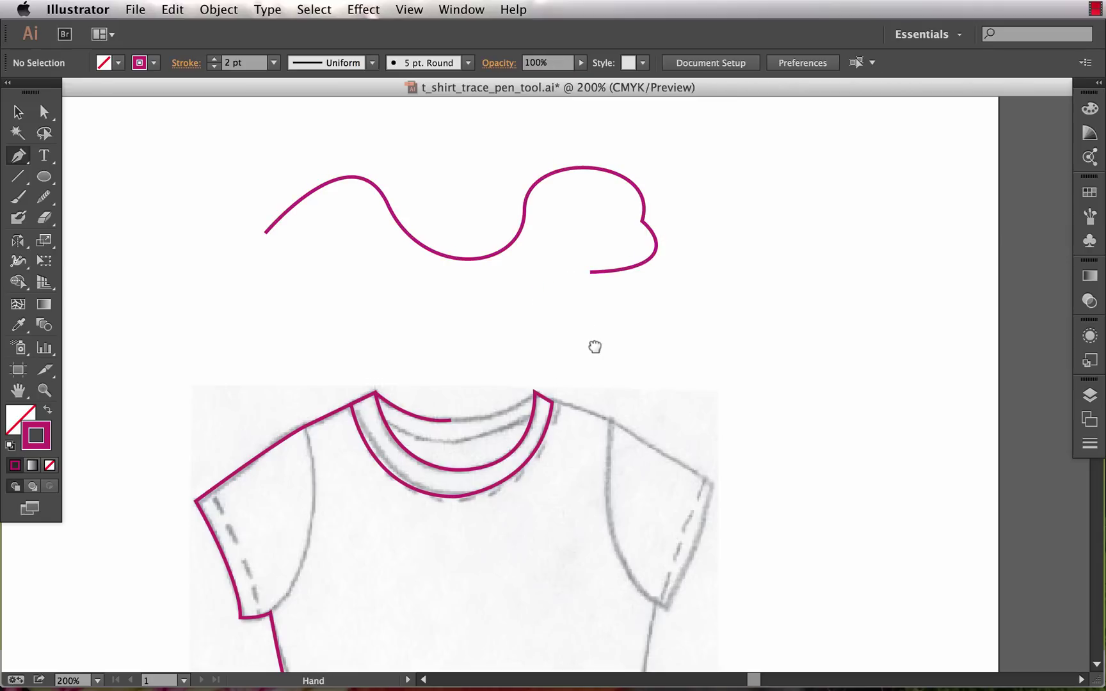
{"action": "left_click_drag", "start_coordinate": [595, 346], "coordinate": [483, 284]}
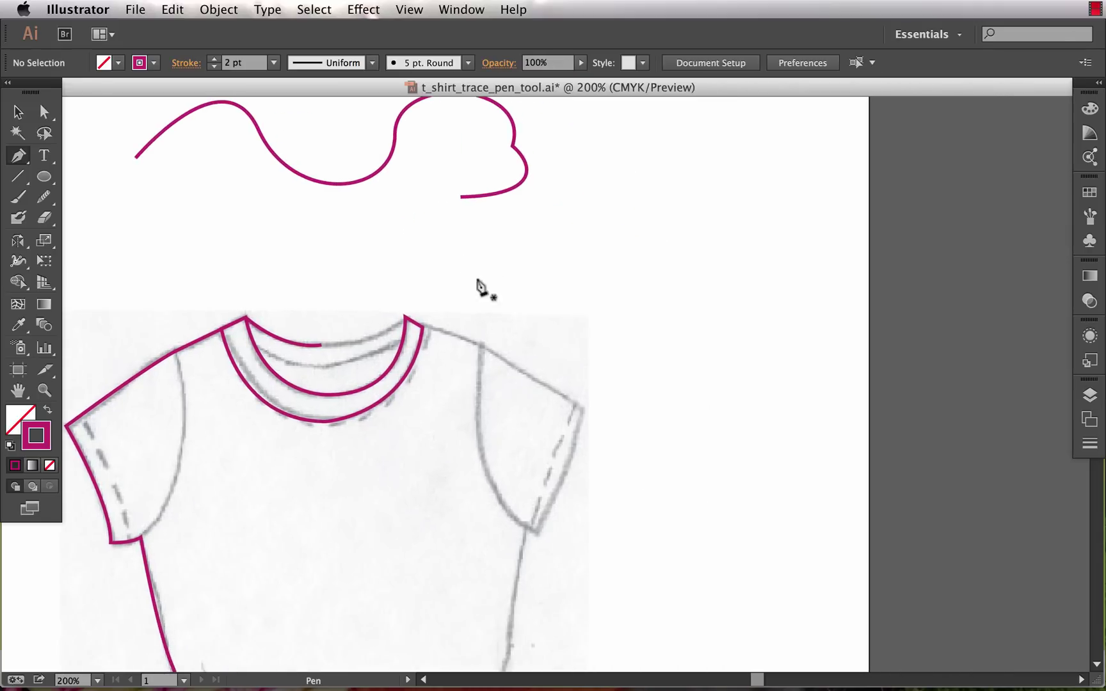
{"action": "left_click", "coordinate": [423, 328]}
{"action": "left_click", "coordinate": [482, 344]}
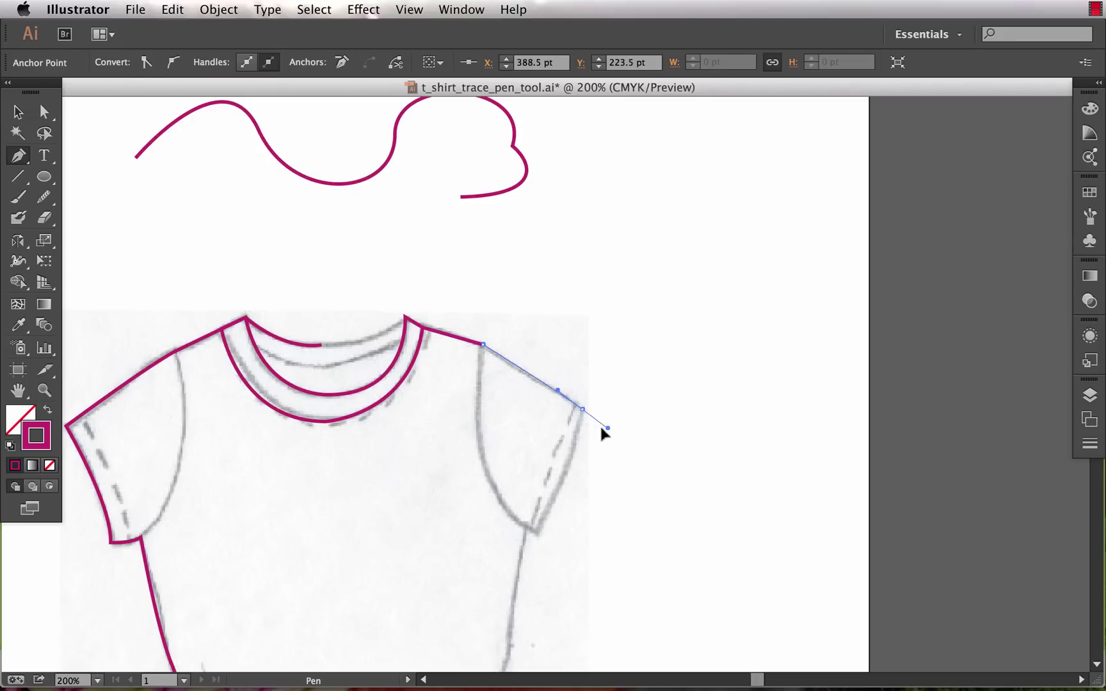
{"action": "left_click_drag", "start_coordinate": [581, 409], "coordinate": [637, 430]}
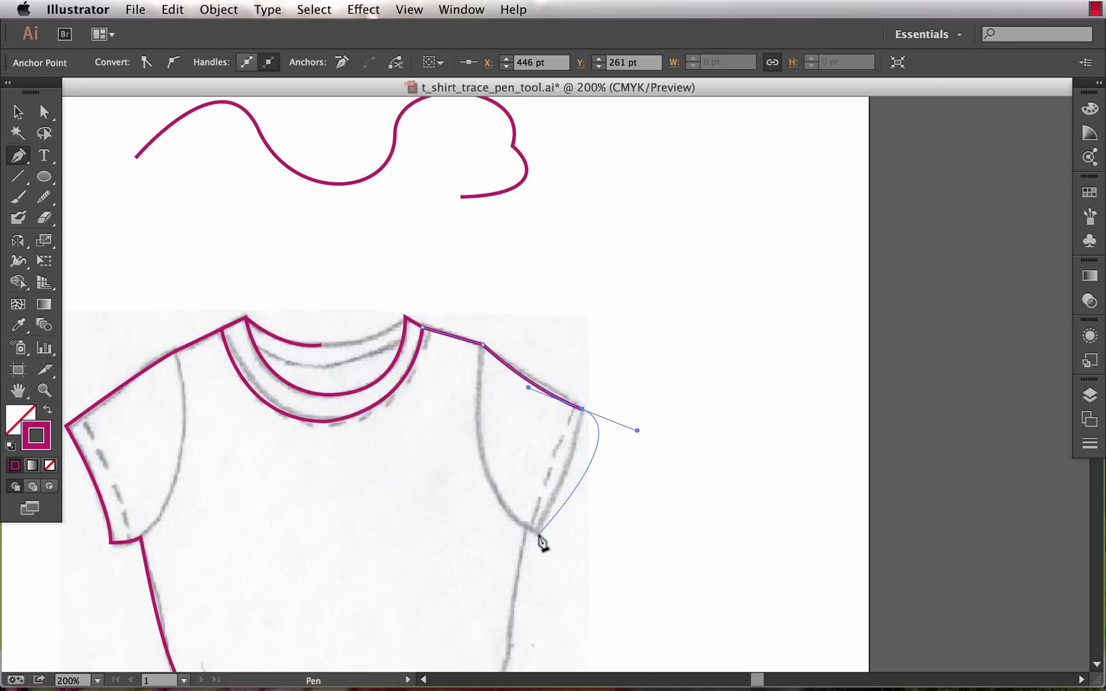
{"action": "left_click", "coordinate": [582, 409]}
{"action": "left_click", "coordinate": [538, 530]}
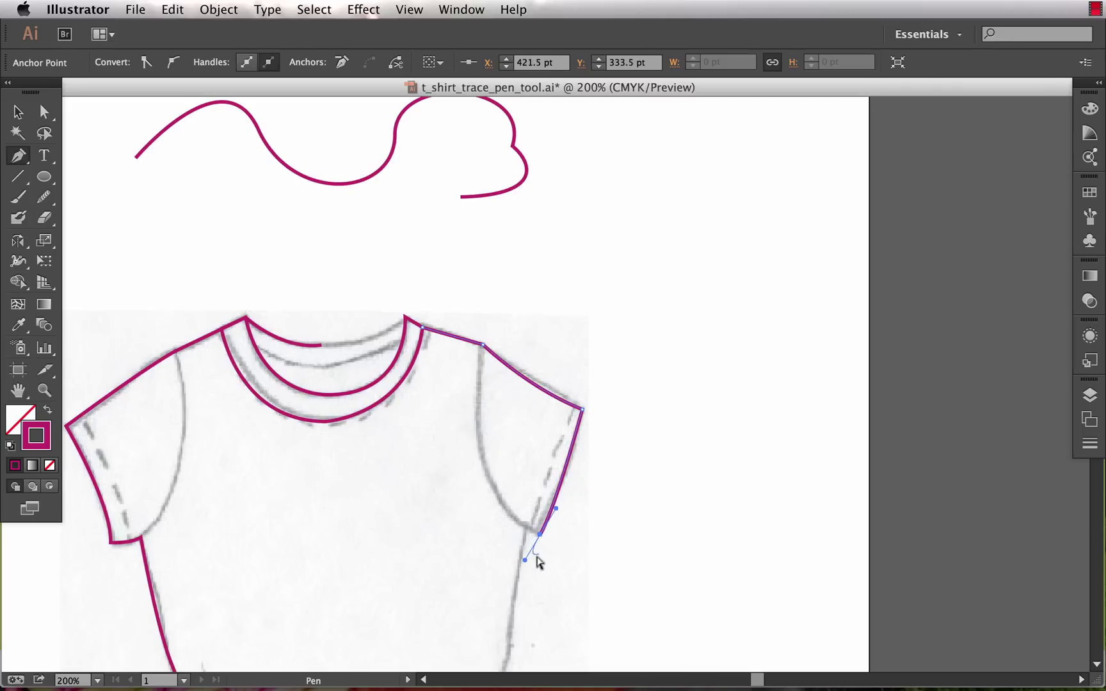
{"action": "left_click", "coordinate": [563, 540], "text": "super"}
{"action": "left_click_drag", "start_coordinate": [518, 566], "coordinate": [664, 501]}
{"action": "key", "text": "v"}
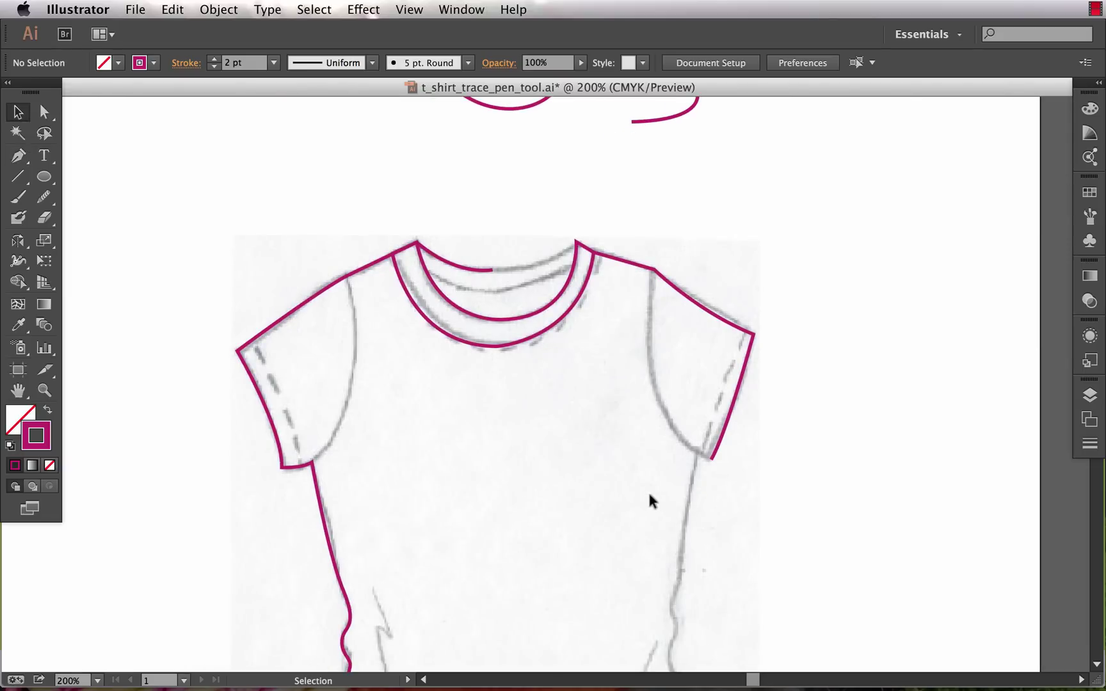